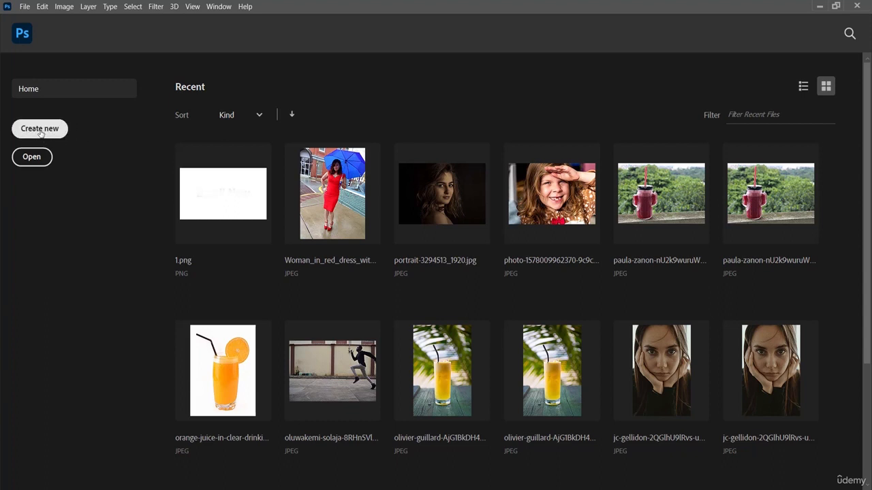
- Create a new 1920 x 1080 px document at 72 pixels/inch in RGB Color with a transparent background
{"action": "left_click", "coordinate": [40, 132]}
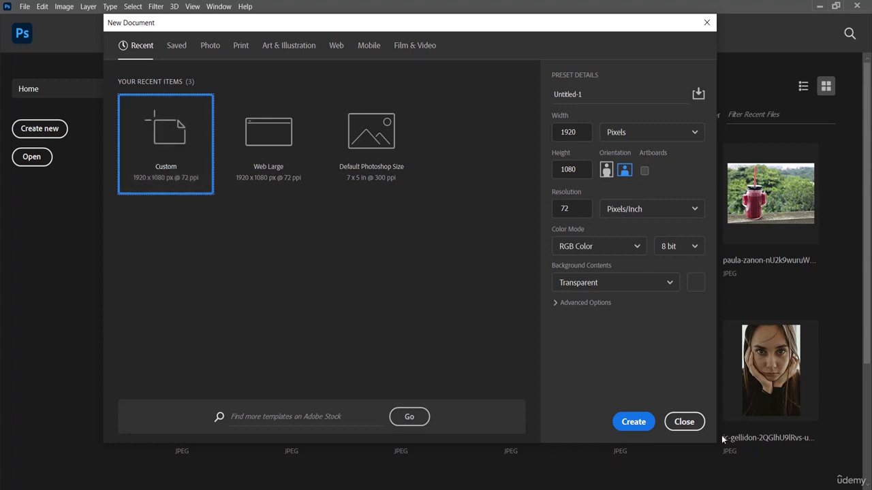
{"action": "left_click", "coordinate": [633, 423]}
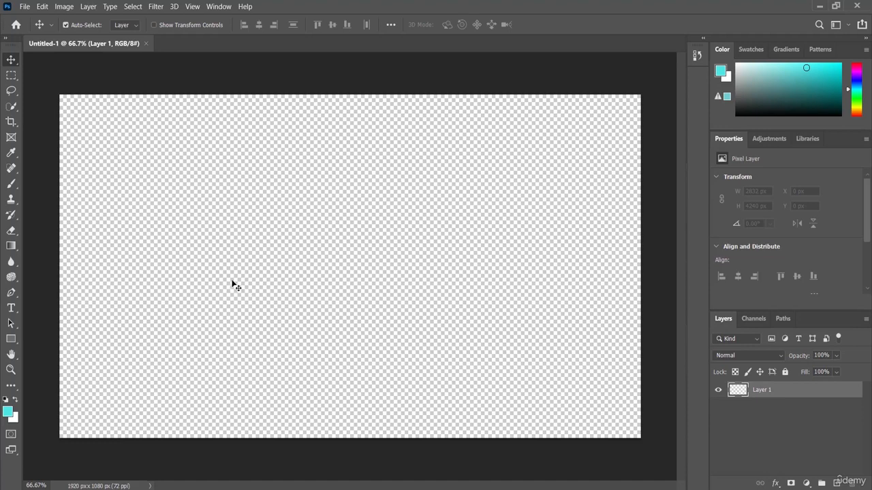
- Draw a black-filled rectangle of about 1954 x 1124 px that covers the whole canvas
{"action": "left_click", "coordinate": [11, 340]}
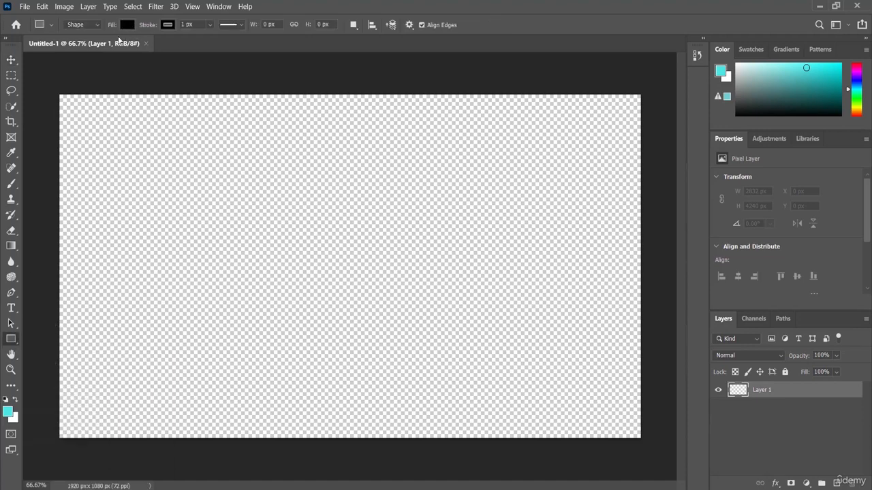
{"action": "left_click", "coordinate": [125, 24]}
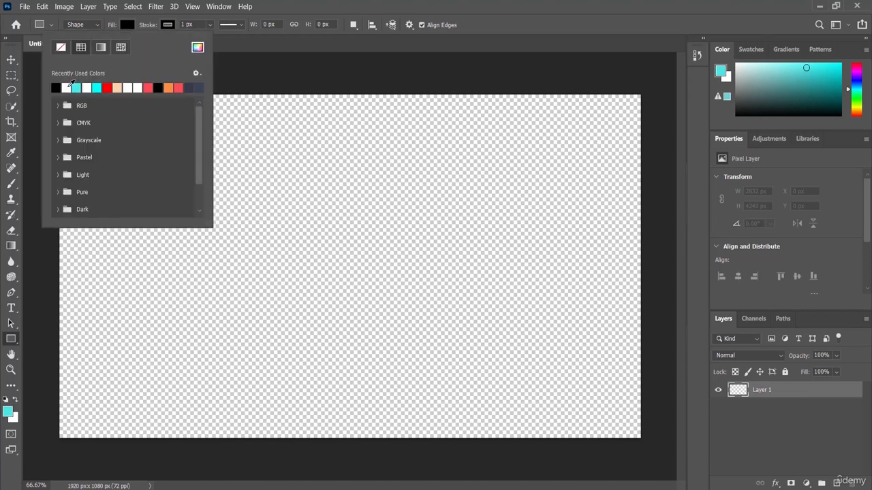
{"action": "left_click", "coordinate": [123, 25]}
{"action": "left_click_drag", "start_coordinate": [54, 87], "coordinate": [645, 444]}
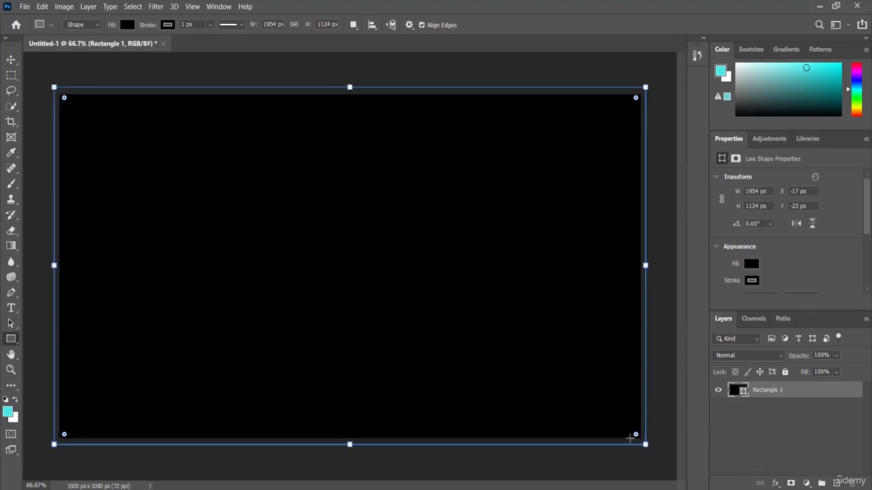
{"action": "key", "text": "Return"}
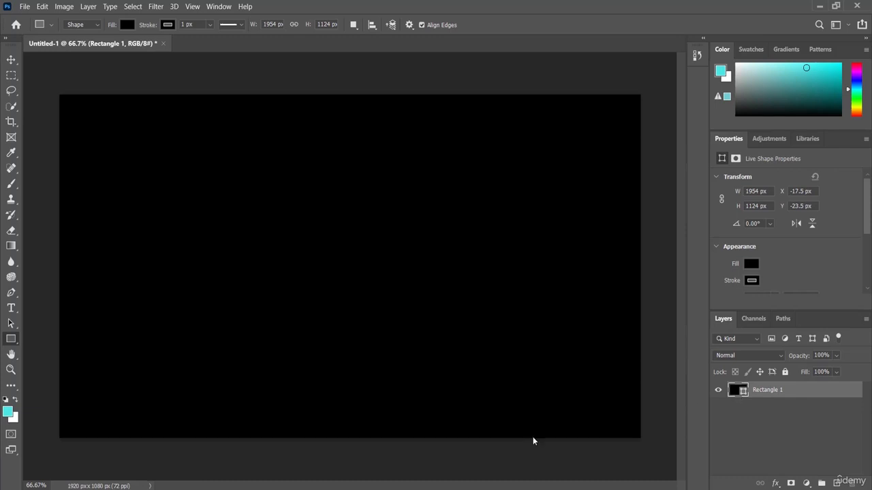
- Add a first name as white 438 pt text in the Fire Brathers font over the black background
{"action": "left_click", "coordinate": [11, 309]}
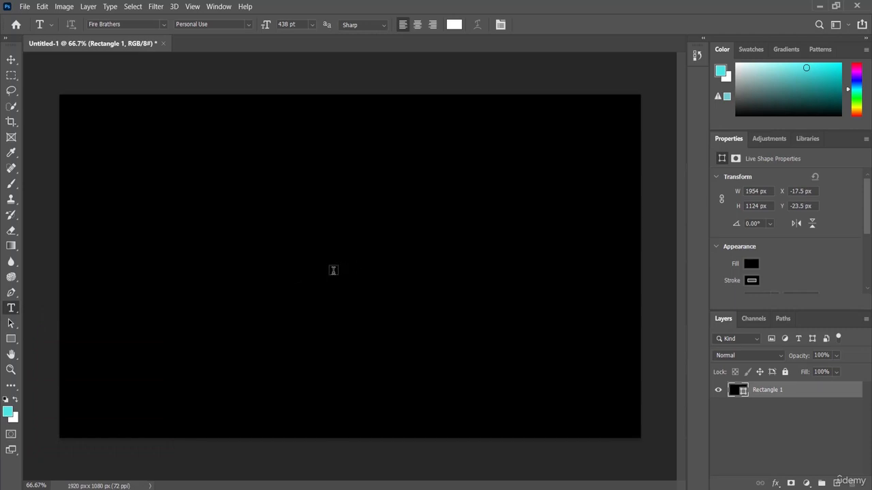
{"action": "left_click", "coordinate": [334, 276]}
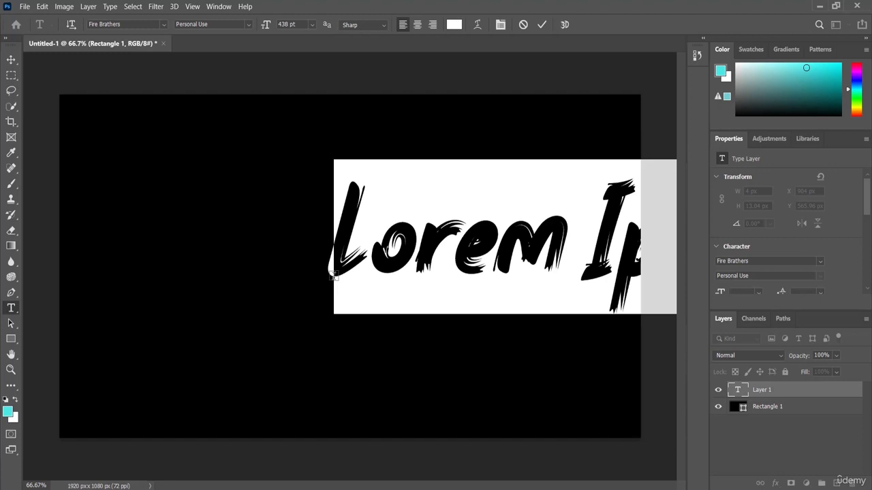
{"action": "type", "text": "Steve"}
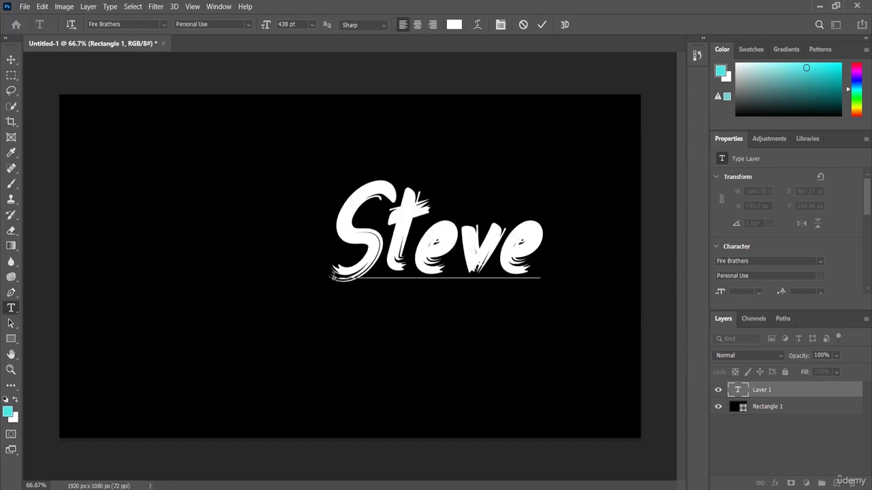
{"action": "key", "text": "BackSpace"}
{"action": "key", "text": "BackSpace"}
{"action": "type", "text": "phen"}
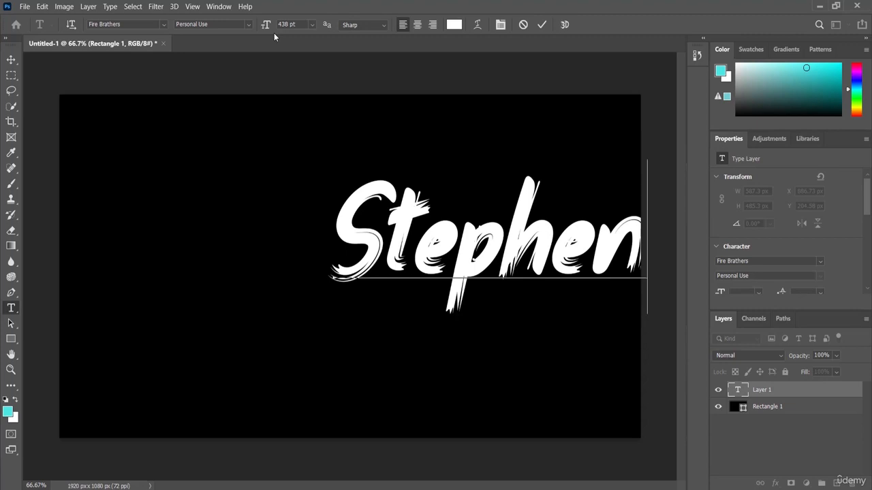
{"action": "left_click", "coordinate": [541, 24]}
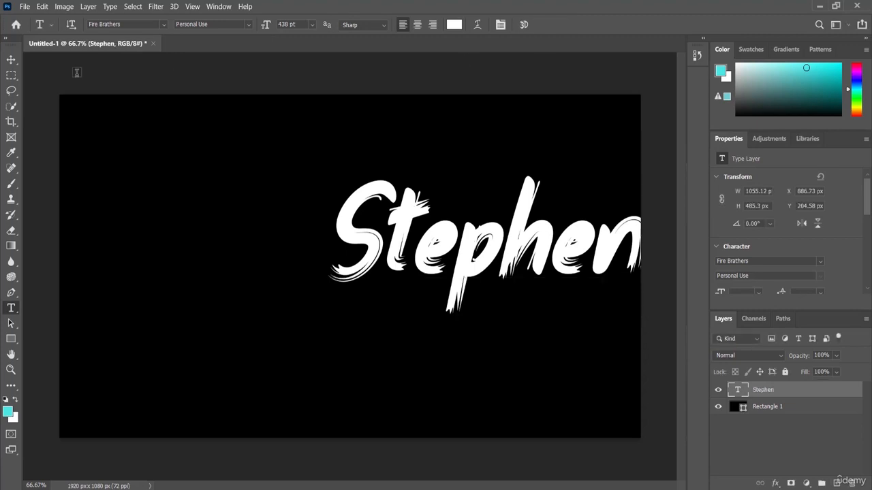
- Move the name text to the middle of the canvas and enlarge it to about 1565 x 661 px
{"action": "left_click", "coordinate": [10, 60]}
{"action": "left_click_drag", "start_coordinate": [470, 253], "coordinate": [345, 264]}
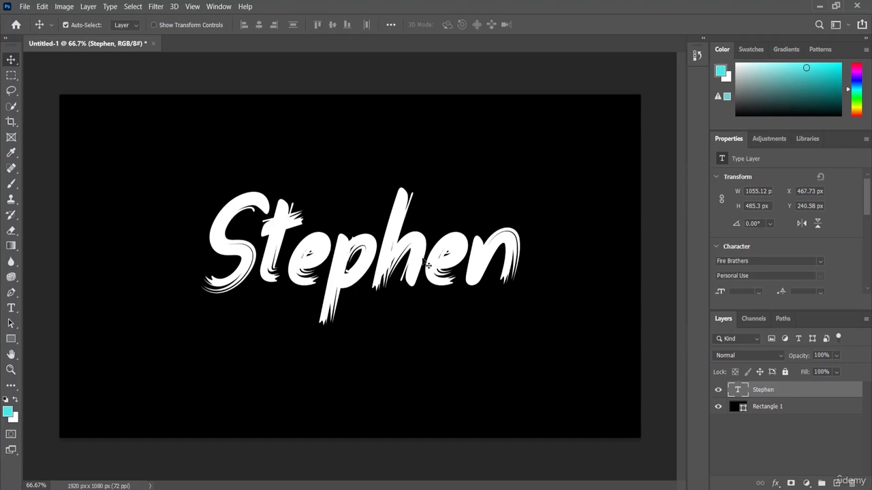
{"action": "key", "text": "ctrl"}
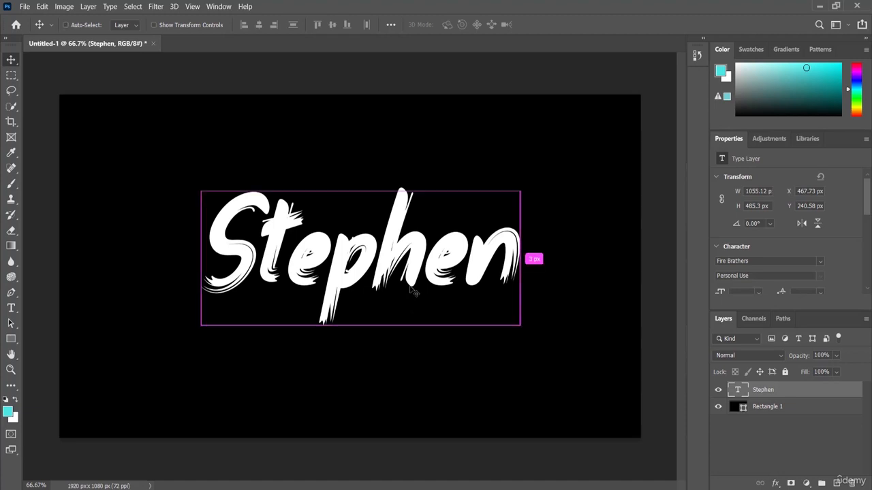
{"action": "key", "text": "ctrl+t"}
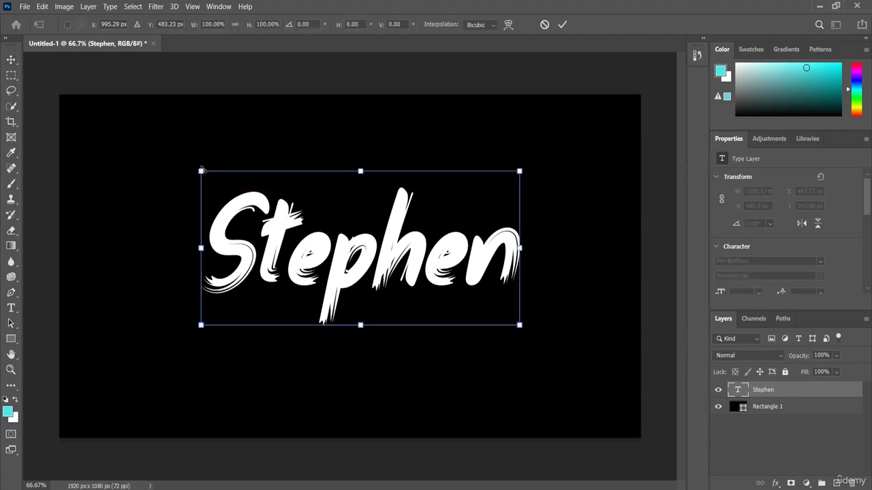
{"action": "left_click_drag", "start_coordinate": [200, 171], "coordinate": [123, 145]}
{"action": "left_click_drag", "start_coordinate": [520, 325], "coordinate": [596, 355]}
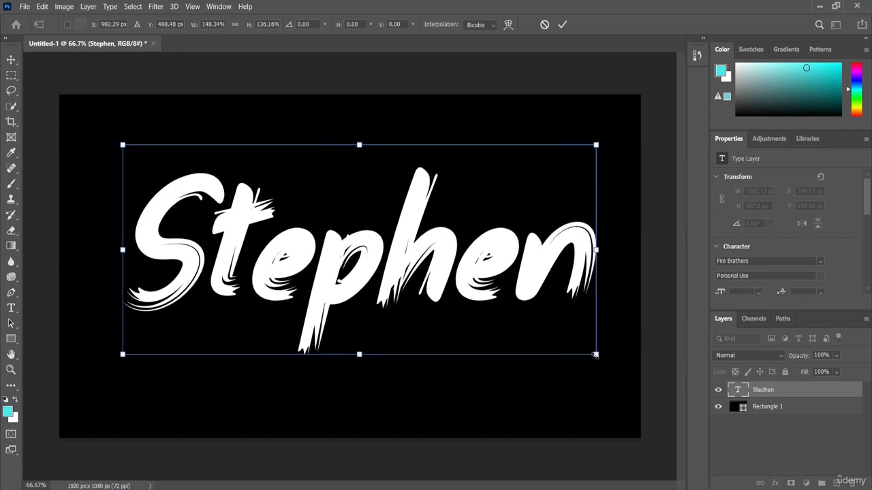
{"action": "key", "text": "Return"}
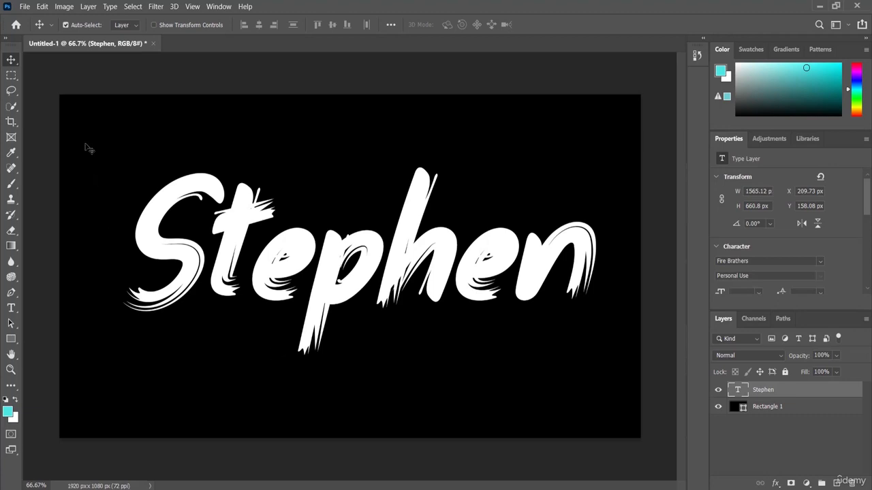
- Place the colourful autumn-leaves photo from the Exercise File folder as an embedded image above the text layer
{"action": "left_click", "coordinate": [26, 8]}
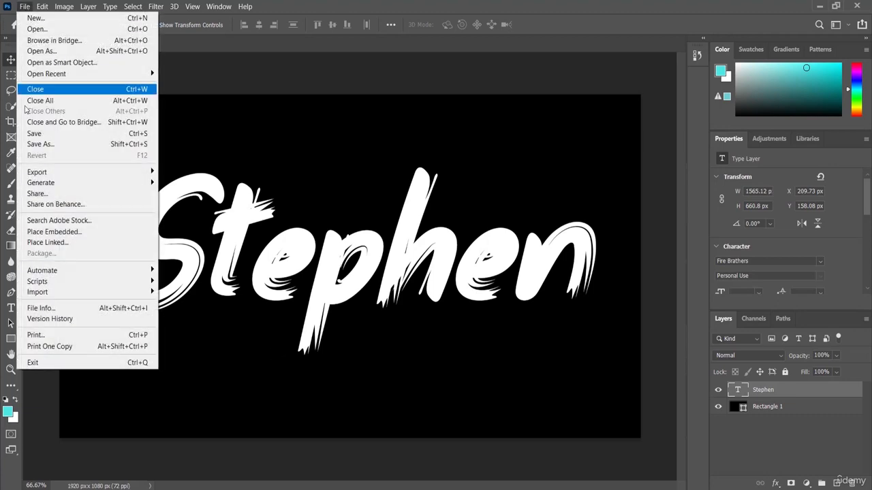
{"action": "left_click", "coordinate": [75, 232]}
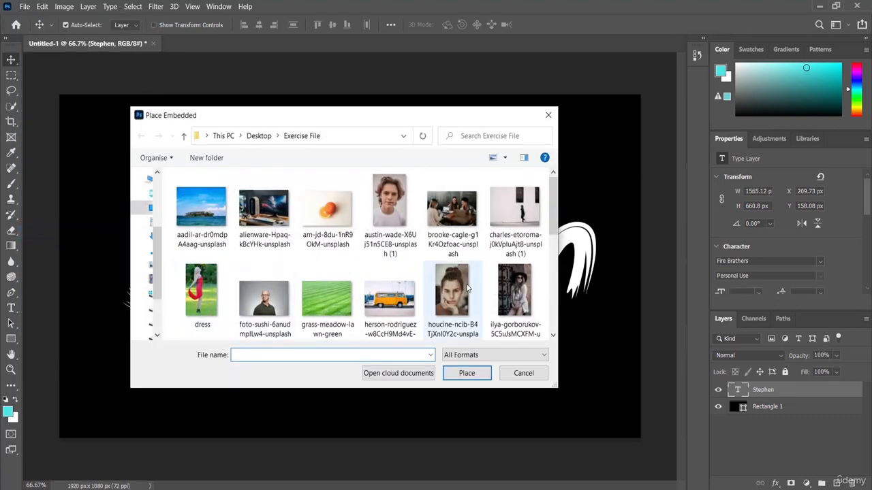
{"action": "left_click_drag", "start_coordinate": [555, 214], "coordinate": [554, 281]}
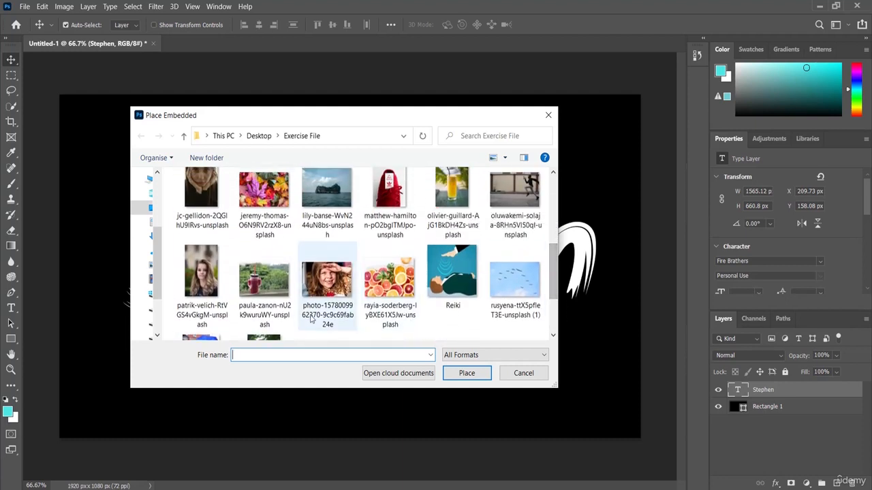
{"action": "left_click", "coordinate": [271, 219]}
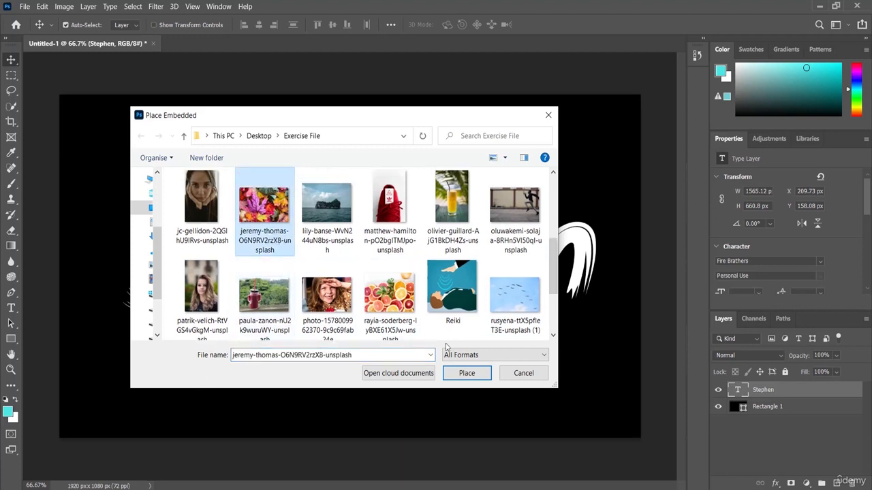
{"action": "left_click", "coordinate": [461, 375]}
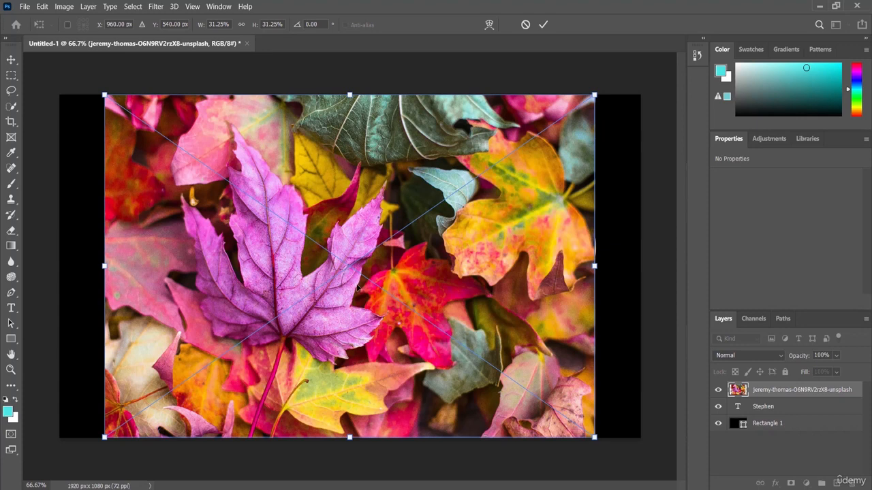
{"action": "left_click", "coordinate": [543, 25]}
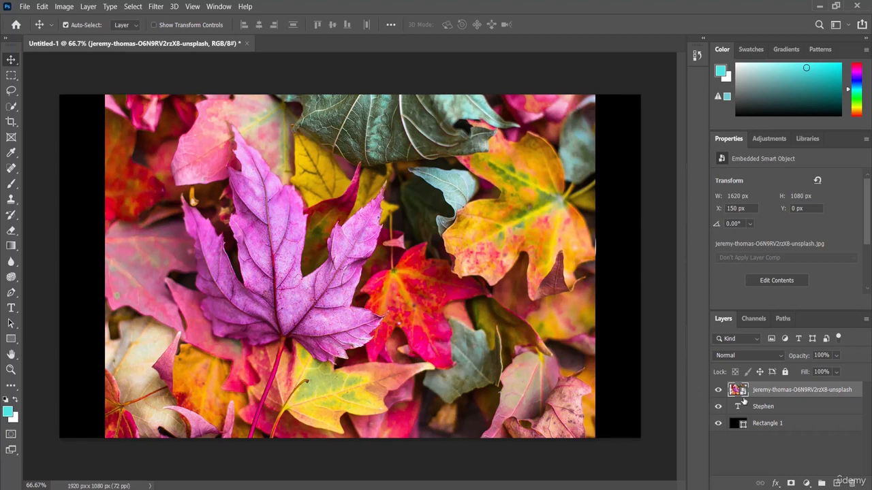
- Clip the leaves photo to the name text and shift it to about X 180 px, Y 21 px
{"action": "right_click", "coordinate": [780, 391]}
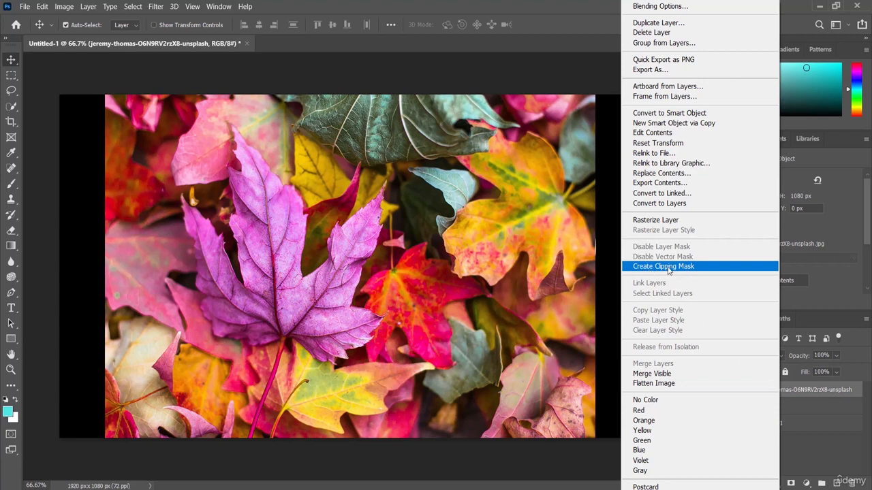
{"action": "left_click", "coordinate": [705, 270]}
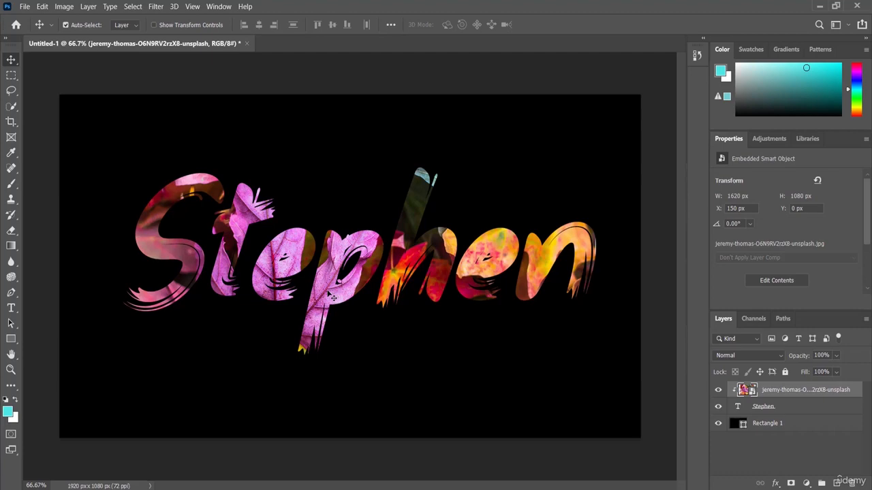
{"action": "mouse_move", "coordinate": [334, 296]}
{"action": "left_mouse_down"}
{"action": "mouse_move", "coordinate": [328, 321]}
{"action": "mouse_move", "coordinate": [322, 289]}
{"action": "mouse_move", "coordinate": [331, 300]}
{"action": "mouse_move", "coordinate": [306, 300]}
{"action": "mouse_move", "coordinate": [378, 288]}
{"action": "mouse_move", "coordinate": [362, 288]}
{"action": "mouse_move", "coordinate": [347, 241]}
{"action": "mouse_move", "coordinate": [350, 208]}
{"action": "mouse_move", "coordinate": [338, 304]}
{"action": "left_mouse_up"}
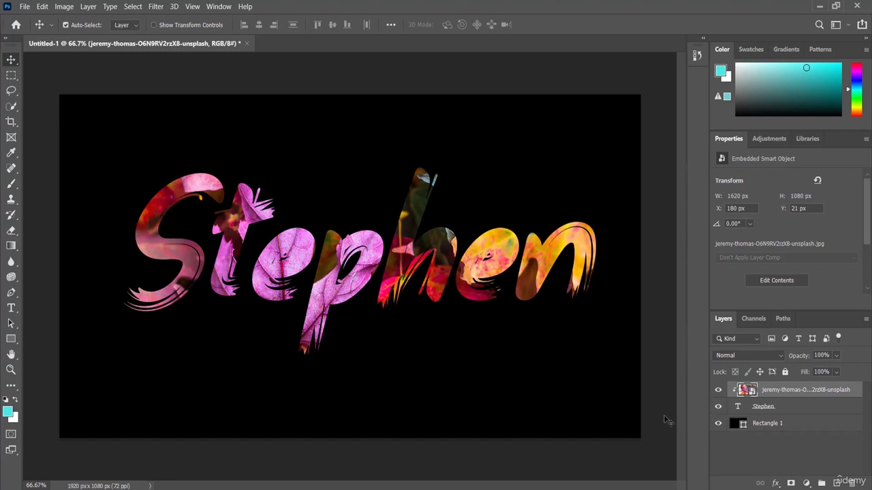
- Convert the leaves photo, text and rectangle layers together into one smart object
{"action": "left_click", "coordinate": [794, 411], "text": "ctrl"}
{"action": "left_click", "coordinate": [793, 425], "text": "ctrl"}
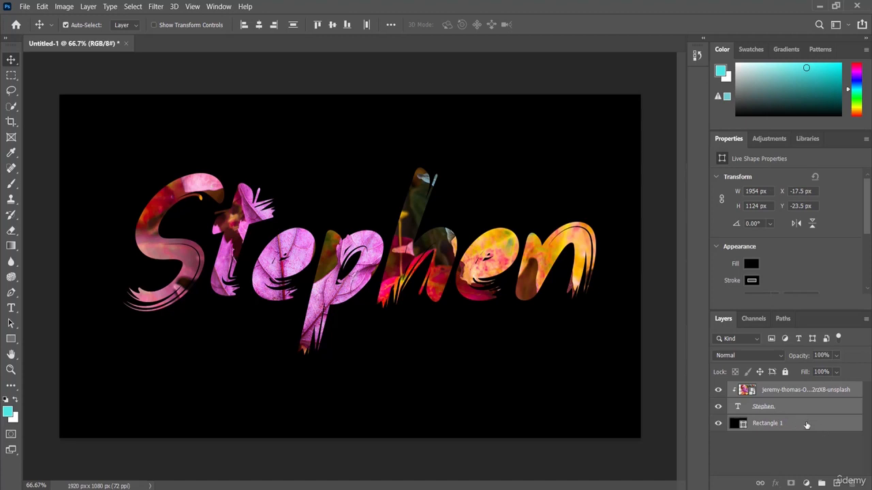
{"action": "right_click", "coordinate": [805, 425]}
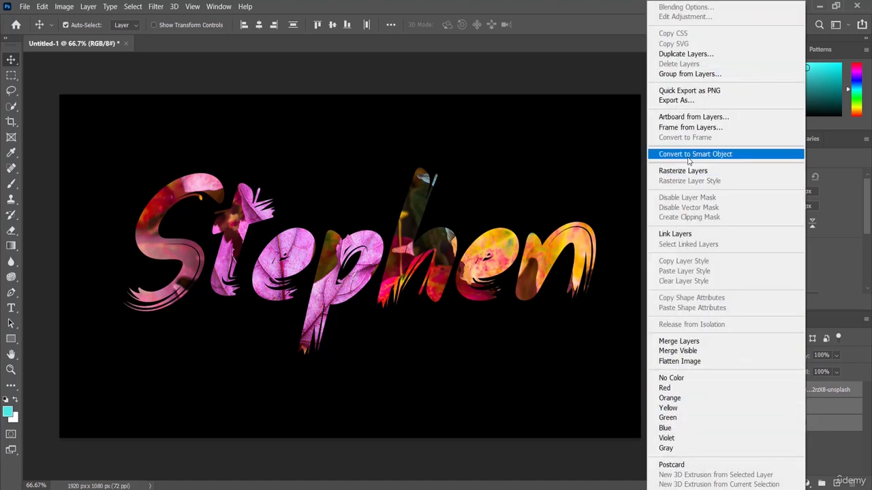
{"action": "left_click", "coordinate": [733, 155]}
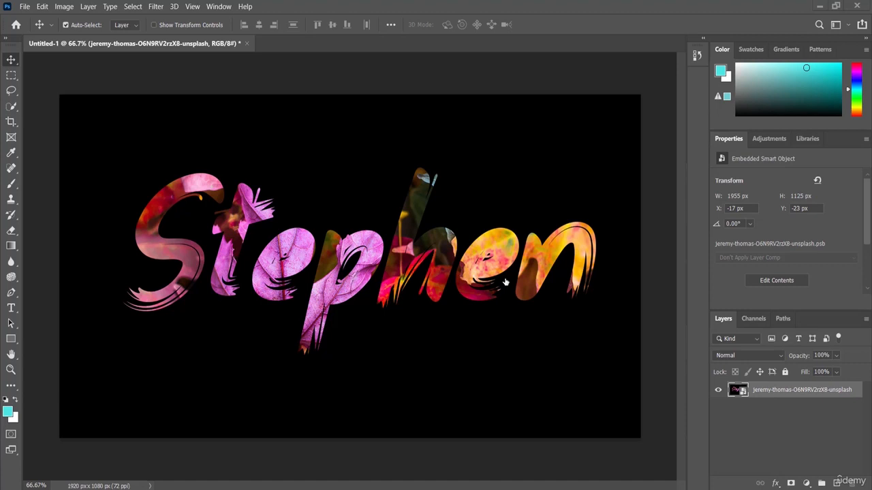
- Start the Liquify filter and smear the leaf texture inside the letters with the size 22 Forward Warp brush
{"action": "left_click", "coordinate": [156, 9]}
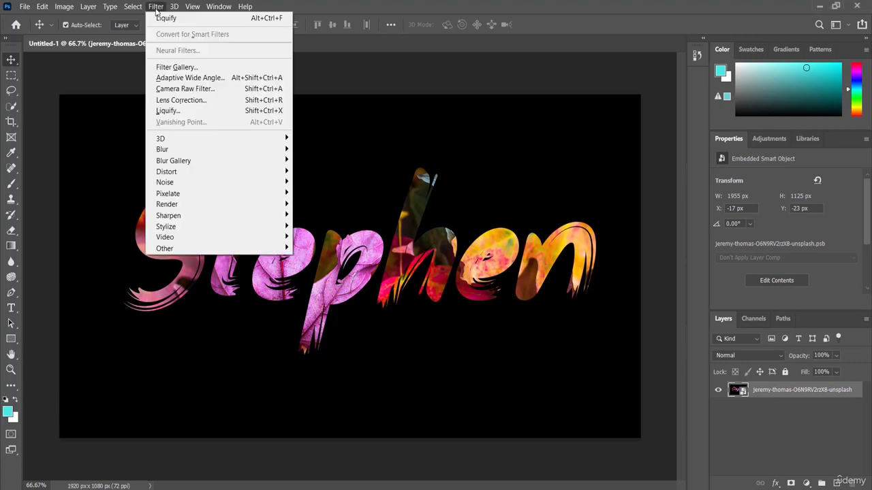
{"action": "left_click", "coordinate": [206, 113]}
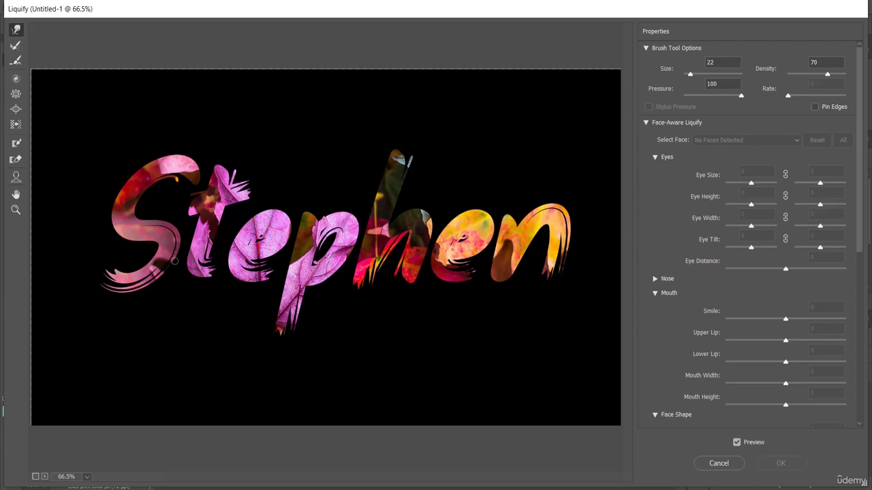
{"action": "left_click_drag", "start_coordinate": [103, 272], "coordinate": [101, 276]}
{"action": "left_click_drag", "start_coordinate": [190, 168], "coordinate": [149, 176]}
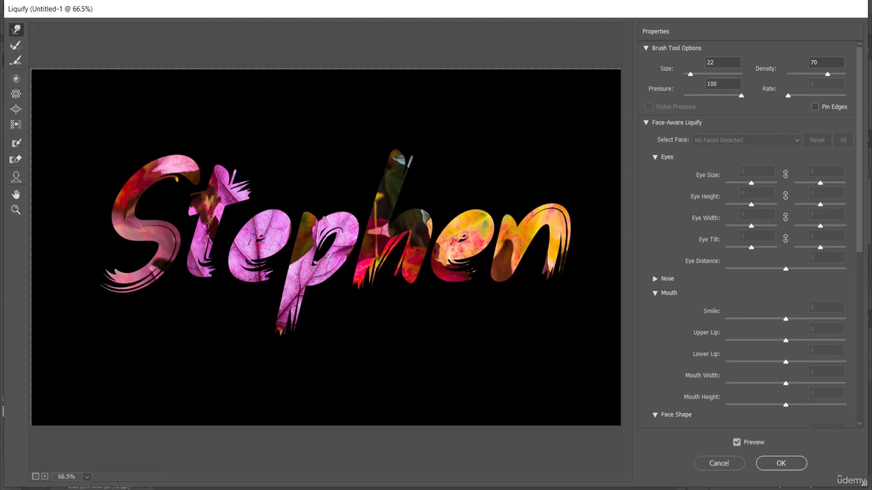
{"action": "mouse_move", "coordinate": [222, 247]}
{"action": "left_mouse_down"}
{"action": "mouse_move", "coordinate": [248, 249]}
{"action": "mouse_move", "coordinate": [275, 234]}
{"action": "mouse_move", "coordinate": [252, 230]}
{"action": "mouse_move", "coordinate": [239, 265]}
{"action": "left_mouse_up"}
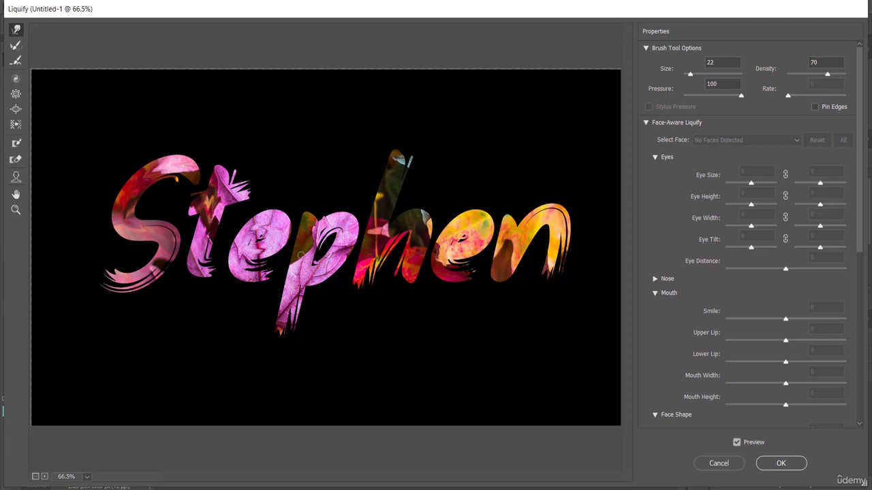
{"action": "mouse_move", "coordinate": [302, 261]}
{"action": "left_mouse_down"}
{"action": "mouse_move", "coordinate": [292, 292]}
{"action": "mouse_move", "coordinate": [338, 255]}
{"action": "mouse_move", "coordinate": [328, 230]}
{"action": "left_mouse_up"}
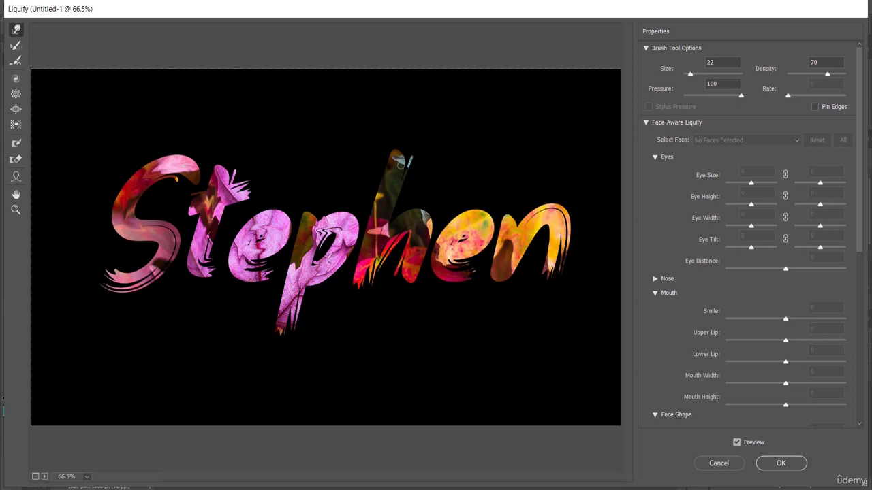
{"action": "mouse_move", "coordinate": [401, 161]}
{"action": "left_mouse_down"}
{"action": "mouse_move", "coordinate": [366, 249]}
{"action": "mouse_move", "coordinate": [372, 257]}
{"action": "mouse_move", "coordinate": [380, 235]}
{"action": "left_mouse_up"}
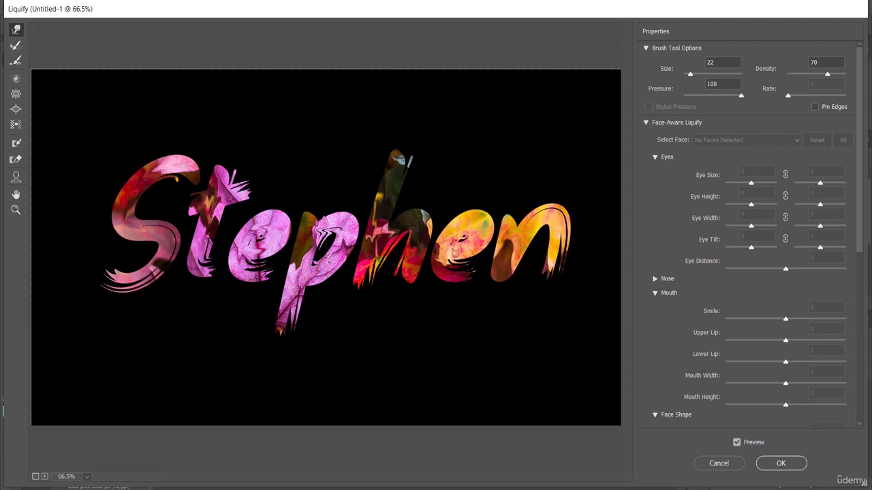
{"action": "mouse_move", "coordinate": [455, 252]}
{"action": "left_mouse_down"}
{"action": "mouse_move", "coordinate": [472, 228]}
{"action": "mouse_move", "coordinate": [461, 225]}
{"action": "mouse_move", "coordinate": [439, 237]}
{"action": "mouse_move", "coordinate": [446, 272]}
{"action": "mouse_move", "coordinate": [485, 257]}
{"action": "left_mouse_up"}
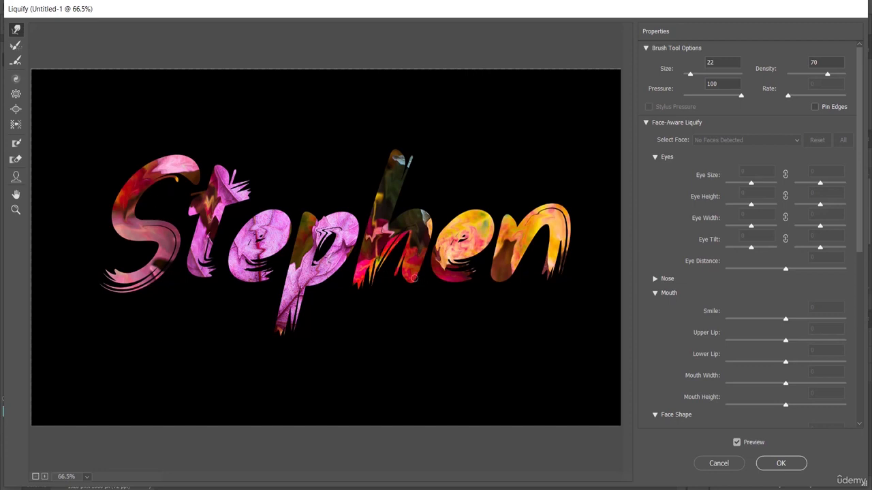
- Warp paint-like drips downward from the bottoms of the h, the second e and the n
{"action": "left_click_drag", "start_coordinate": [412, 277], "coordinate": [411, 311]}
{"action": "left_click_drag", "start_coordinate": [413, 278], "coordinate": [407, 320]}
{"action": "left_click_drag", "start_coordinate": [414, 284], "coordinate": [412, 308]}
{"action": "left_click_drag", "start_coordinate": [504, 272], "coordinate": [502, 299]}
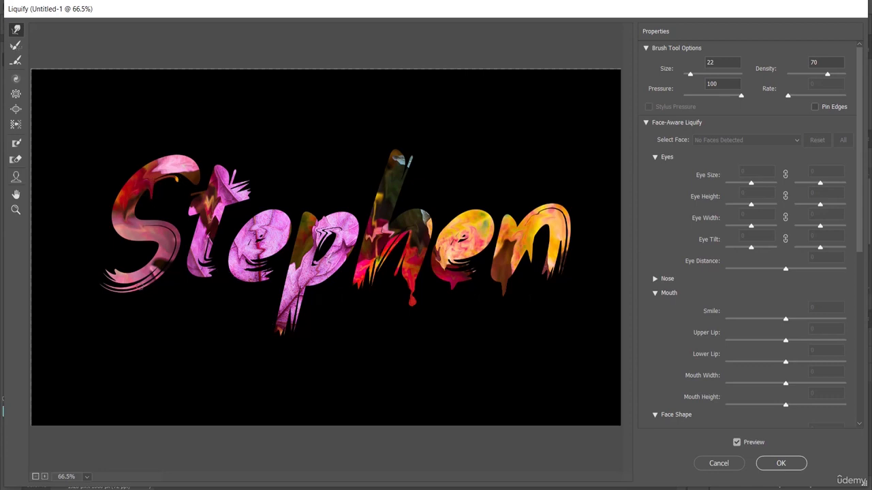
- Warp drips downward from the lower curves of the S and the bottom of the first e
{"action": "left_click_drag", "start_coordinate": [150, 278], "coordinate": [147, 331]}
{"action": "mouse_move", "coordinate": [134, 239]}
{"action": "left_mouse_down"}
{"action": "mouse_move", "coordinate": [135, 261]}
{"action": "mouse_move", "coordinate": [151, 263]}
{"action": "left_mouse_up"}
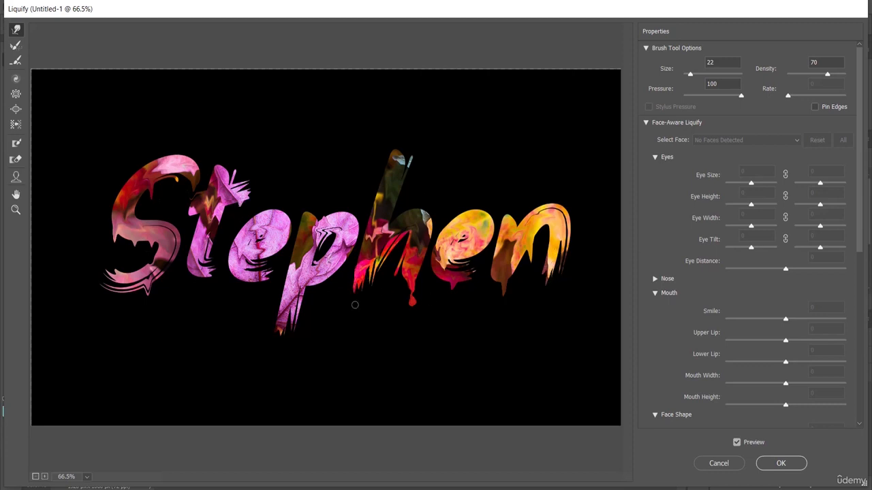
{"action": "left_click_drag", "start_coordinate": [233, 271], "coordinate": [233, 316]}
{"action": "left_click_drag", "start_coordinate": [234, 276], "coordinate": [227, 321]}
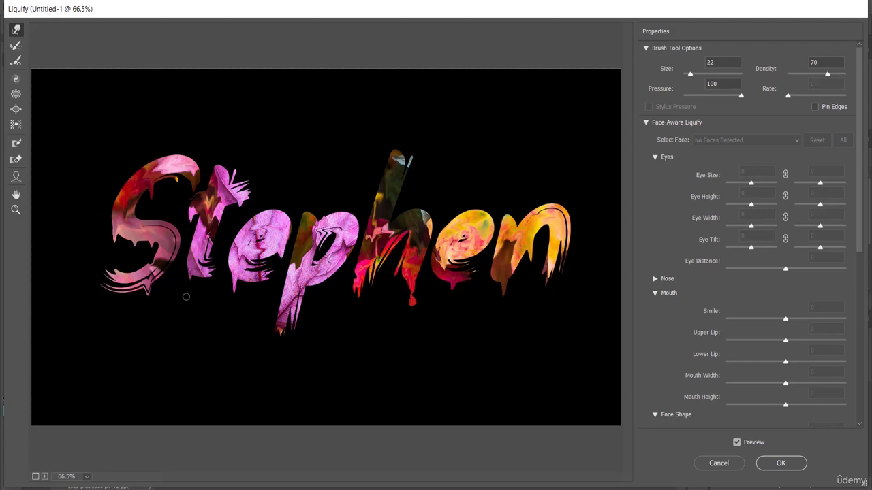
- Warp drips from the base of the t and the tail and middle stroke of the S, and apply the Liquify filter
{"action": "left_click_drag", "start_coordinate": [192, 274], "coordinate": [185, 301]}
{"action": "left_click_drag", "start_coordinate": [195, 270], "coordinate": [189, 299]}
{"action": "left_click_drag", "start_coordinate": [107, 284], "coordinate": [105, 323]}
{"action": "left_click_drag", "start_coordinate": [114, 281], "coordinate": [111, 338]}
{"action": "left_click_drag", "start_coordinate": [111, 292], "coordinate": [109, 331]}
{"action": "left_click_drag", "start_coordinate": [124, 239], "coordinate": [124, 252]}
{"action": "left_click", "coordinate": [790, 466]}
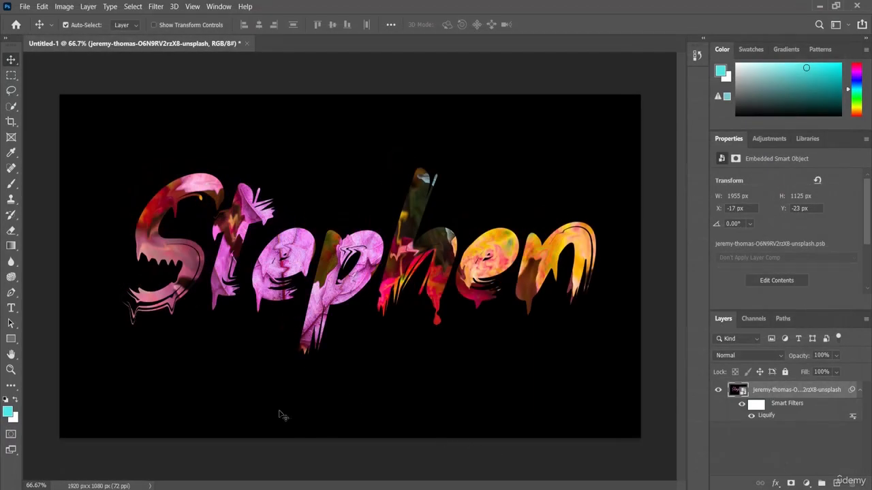